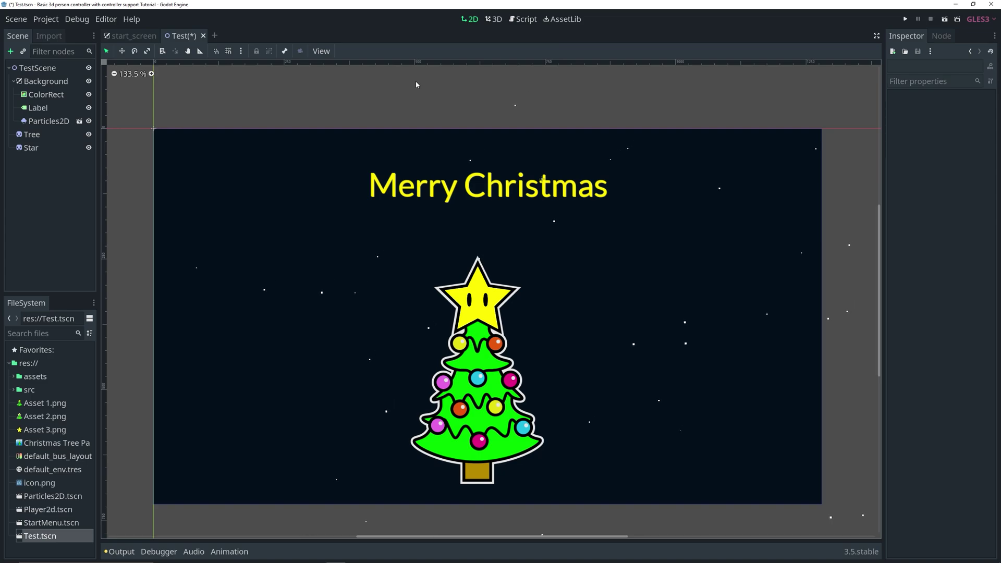
pyautogui.click(46, 95)
pyautogui.click(46, 81)
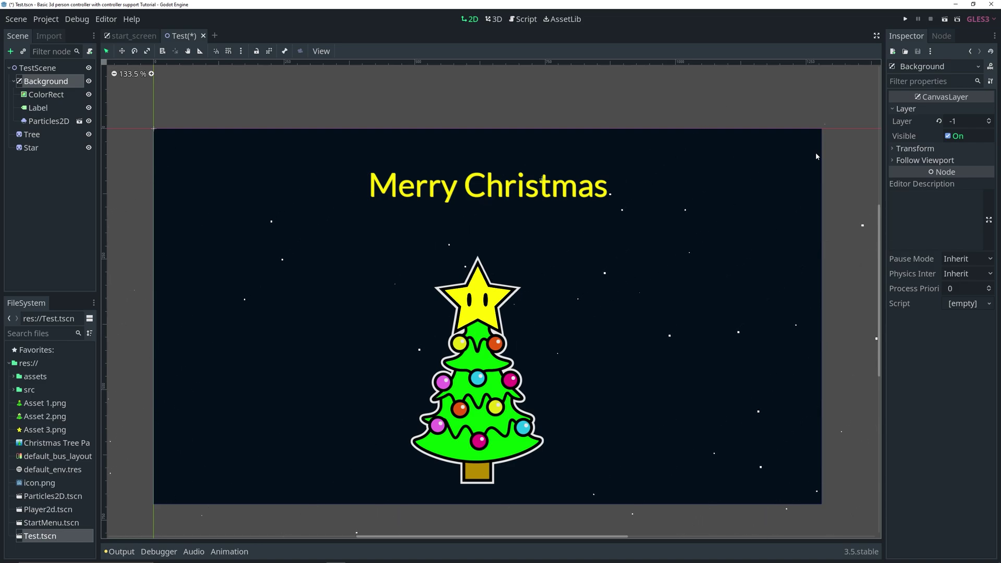
# Add a WorldEnvironment node under the TestScene root by searching 'world' in Create New Node.
pyautogui.click(52, 70)
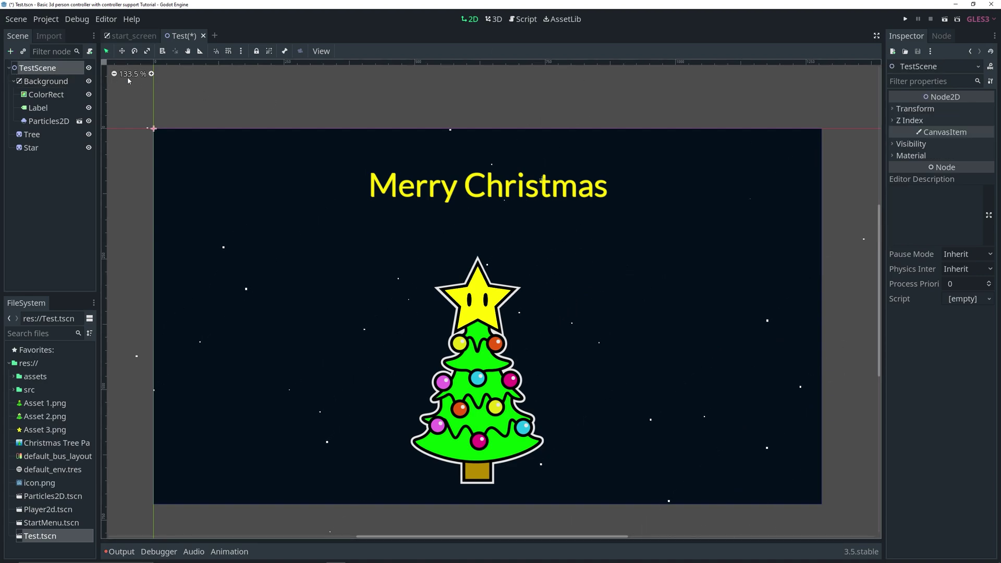
pyautogui.hotkey('ctrl', 'a')
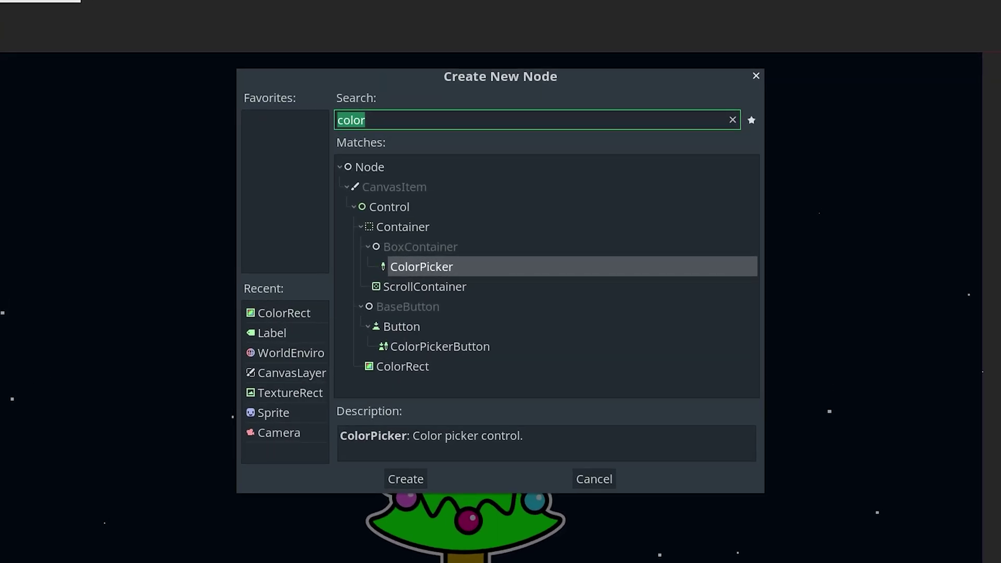
pyautogui.write('b')
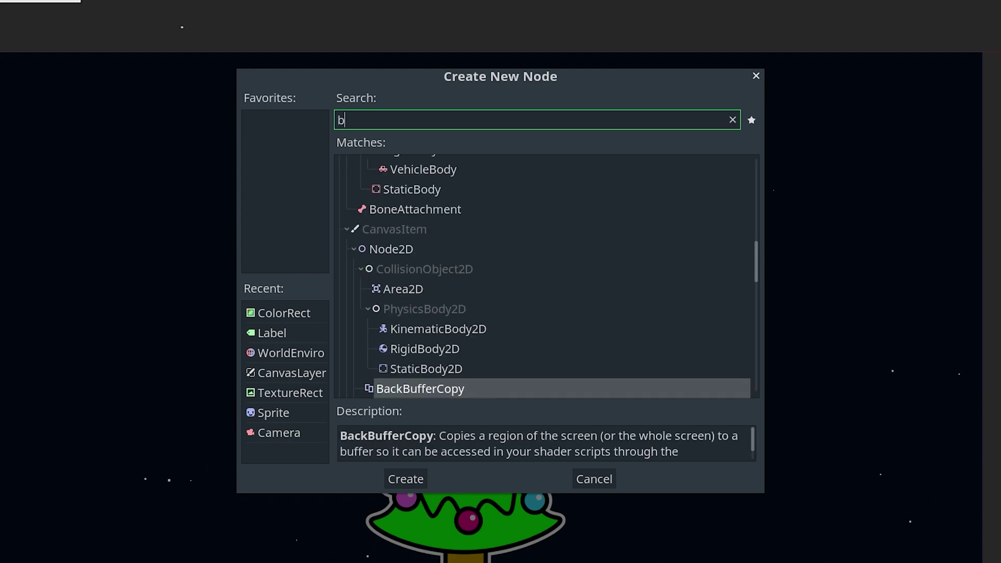
pyautogui.write('ac')
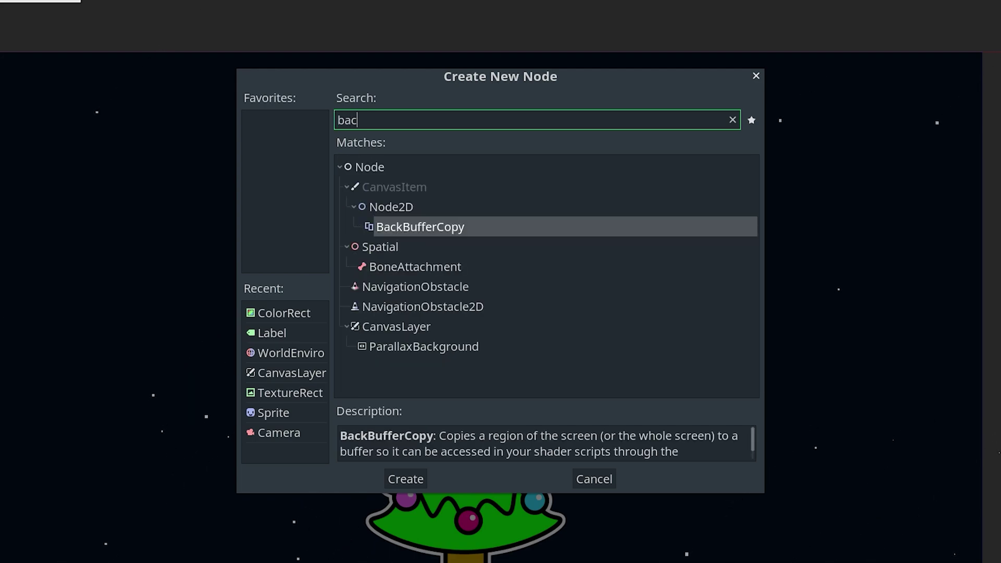
pyautogui.press('BackSpace')
pyautogui.press('BackSpace')
pyautogui.press('BackSpace')
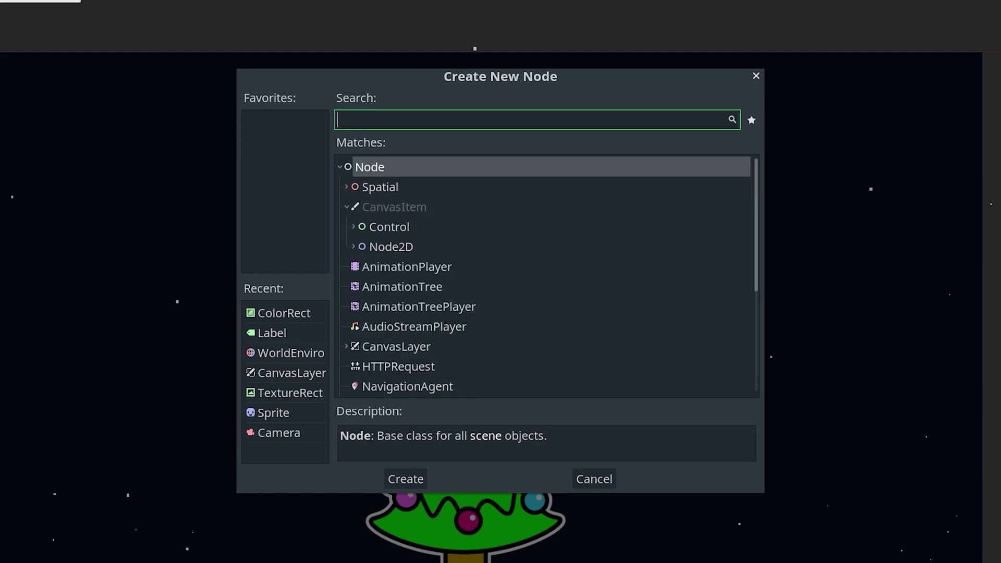
pyautogui.write('world')
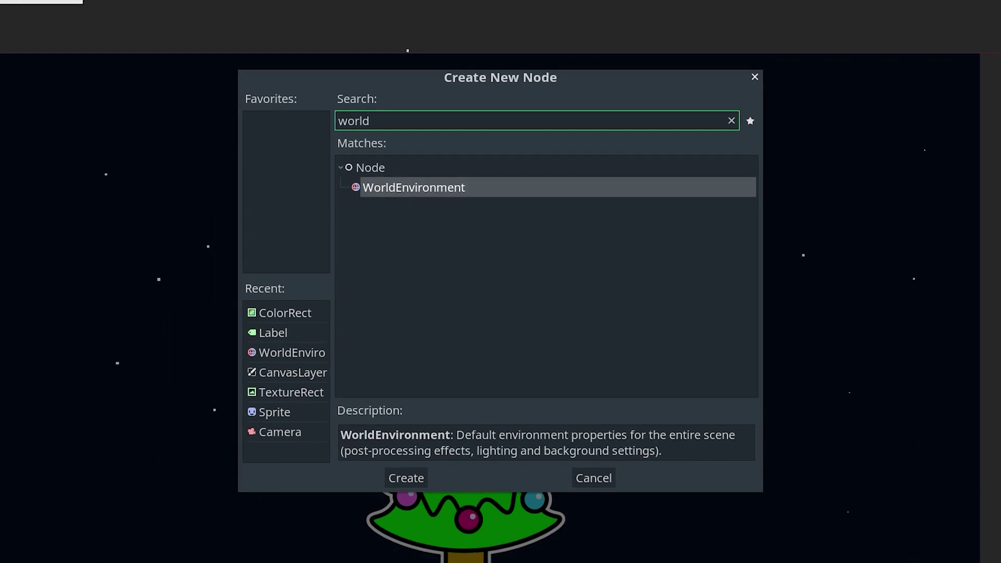
pyautogui.press('Return')
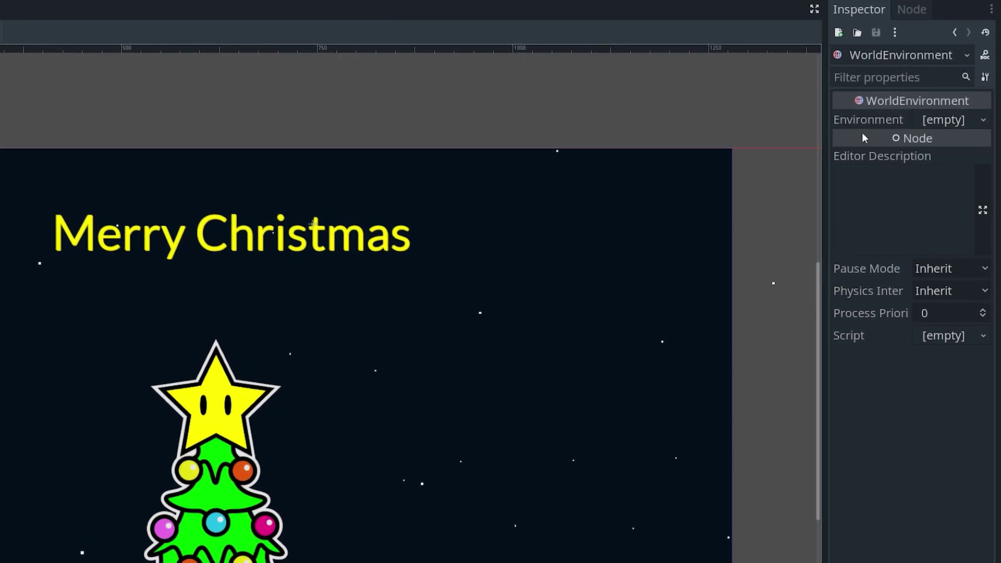
# Assign a New Environment to the WorldEnvironment and set its Background Mode to Canvas.
pyautogui.click(949, 122)
pyautogui.click(922, 145)
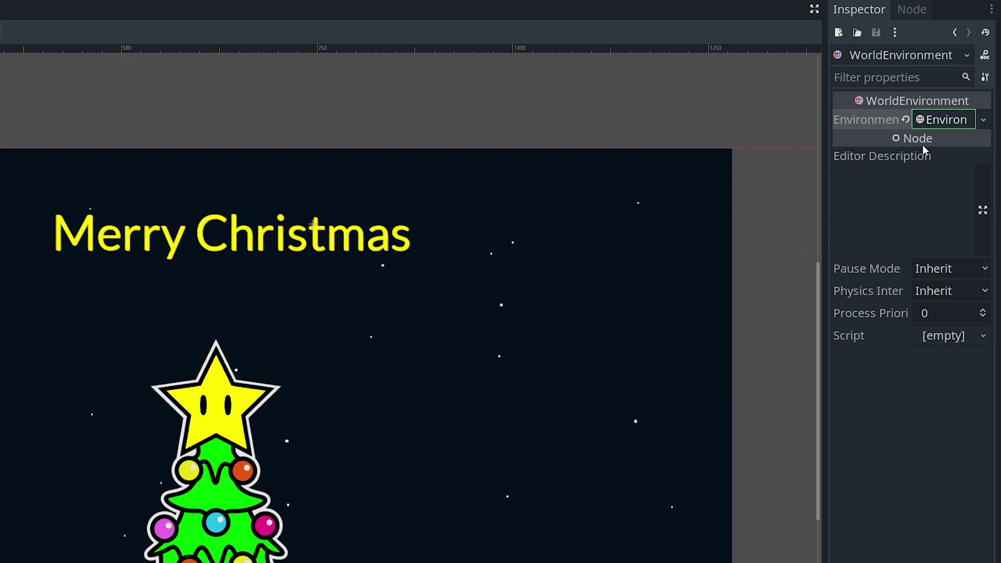
pyautogui.click(949, 119)
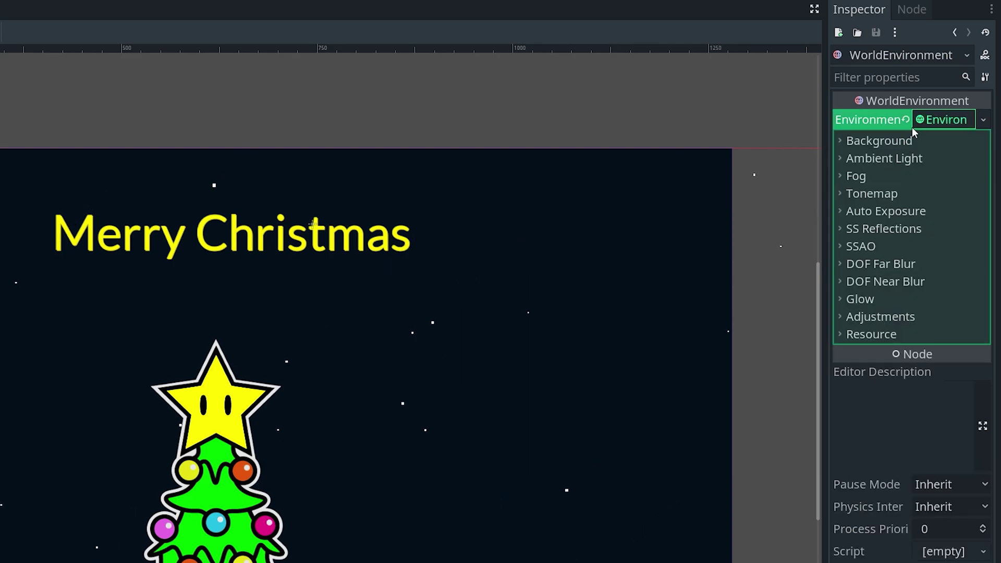
pyautogui.click(891, 141)
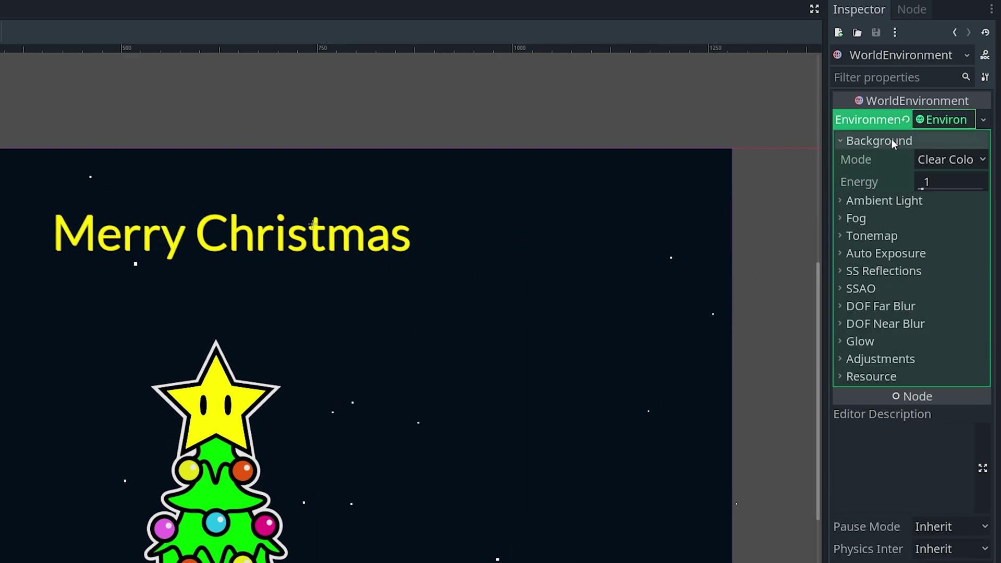
pyautogui.click(950, 159)
pyautogui.click(949, 254)
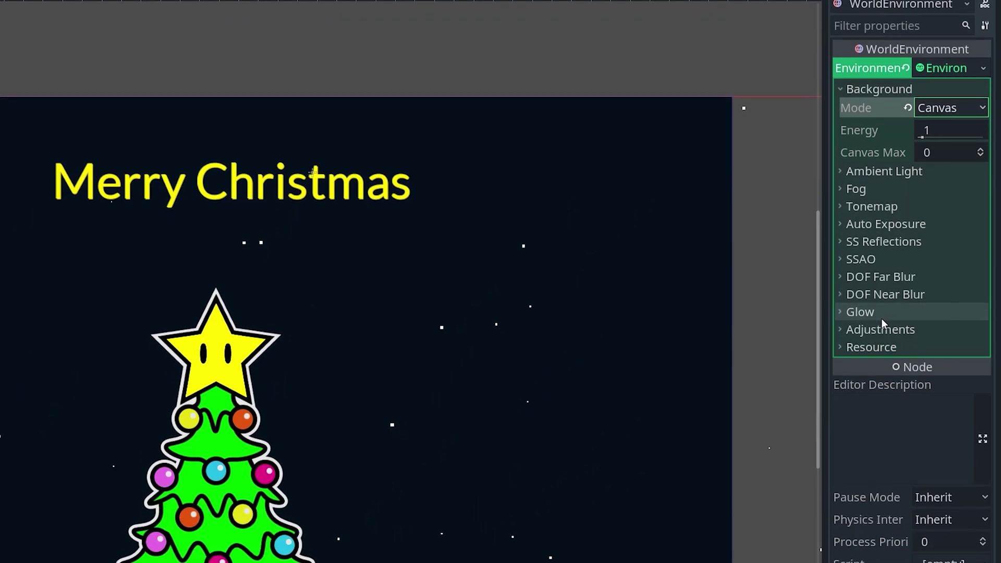
# Enable Glow in the Environment and change its Blend Mode from Softlight to Additive.
pyautogui.click(871, 172)
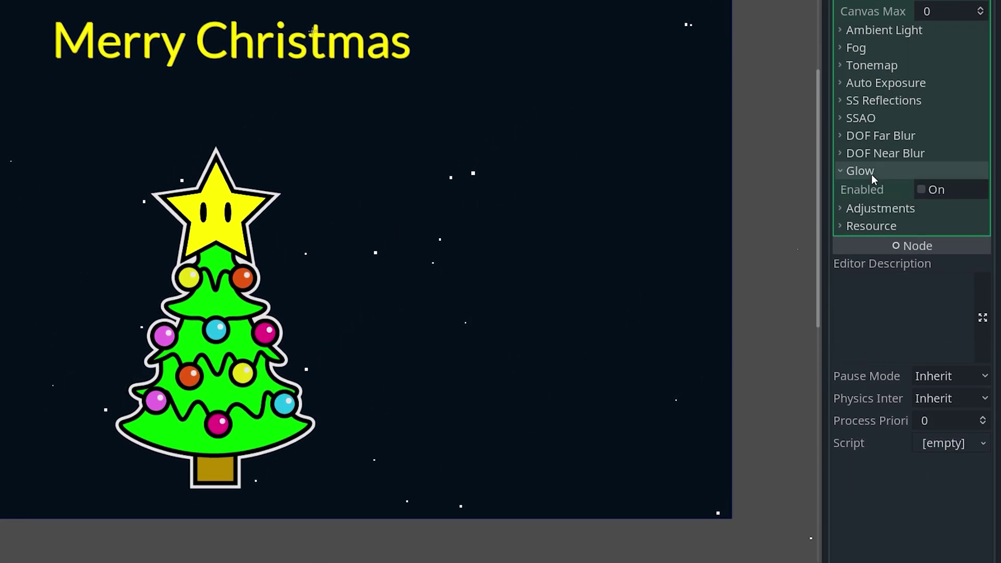
pyautogui.click(923, 190)
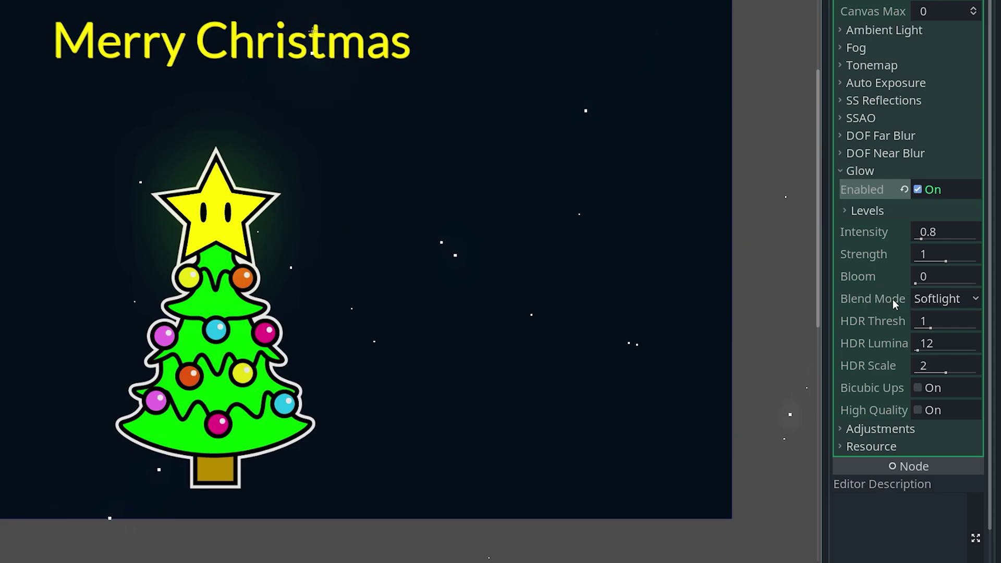
pyautogui.click(951, 298)
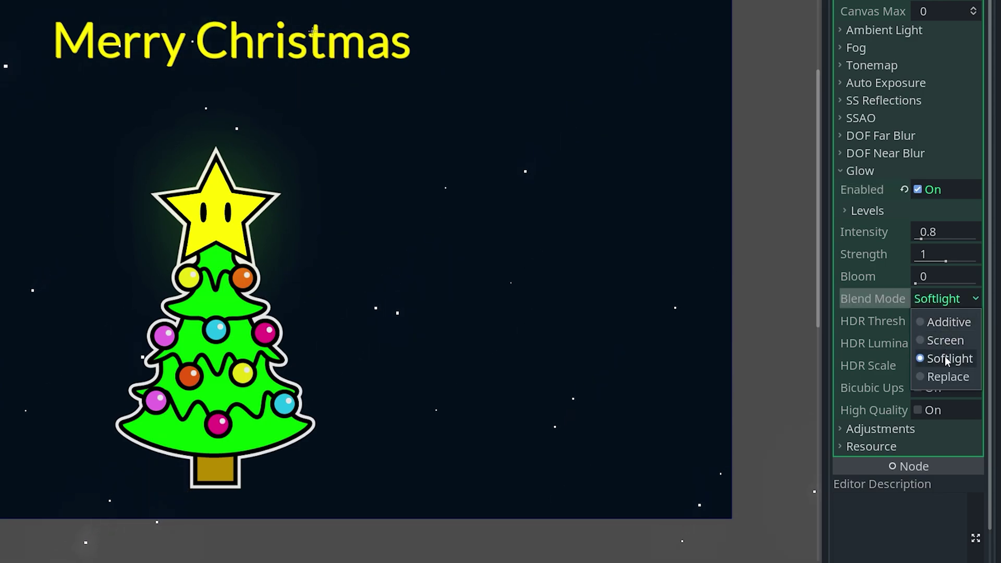
pyautogui.click(944, 324)
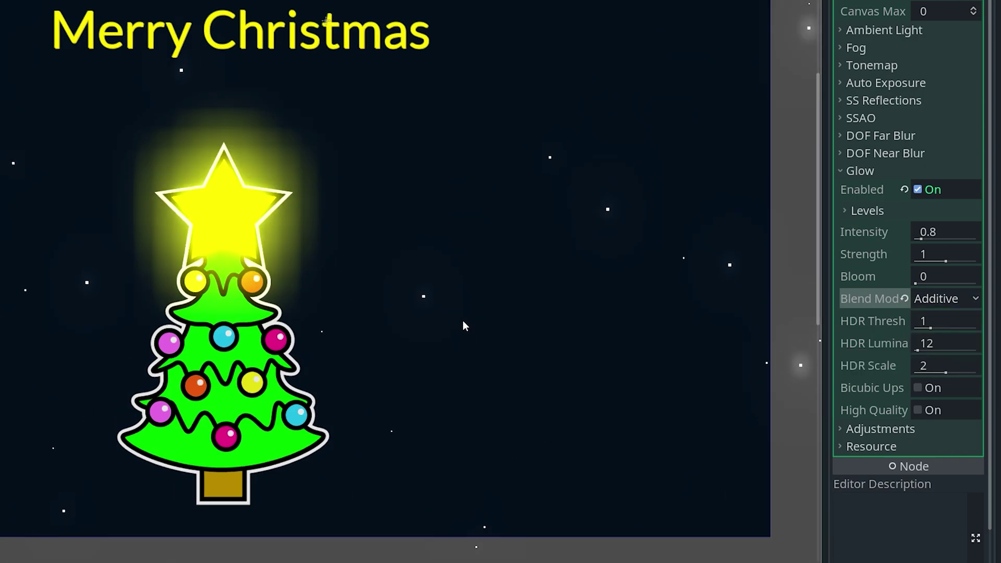
# Set the glow Intensity to 1.5, Strength to 0.8 and Bloom to 0.1.
pyautogui.moveTo(462, 320); pyautogui.dragTo(434, 297, button='middle')
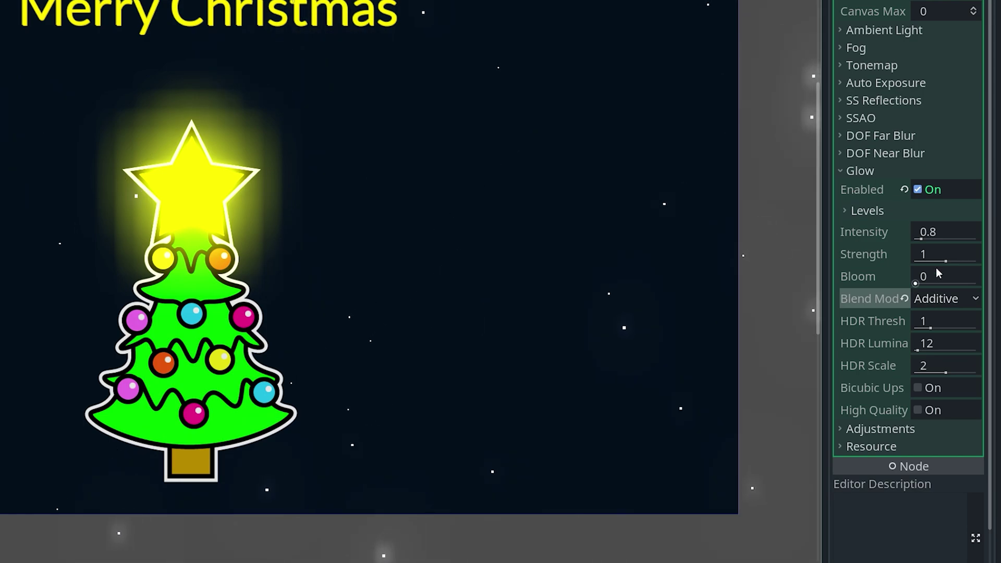
pyautogui.click(918, 238)
pyautogui.write('1.5')
pyautogui.press('Return')
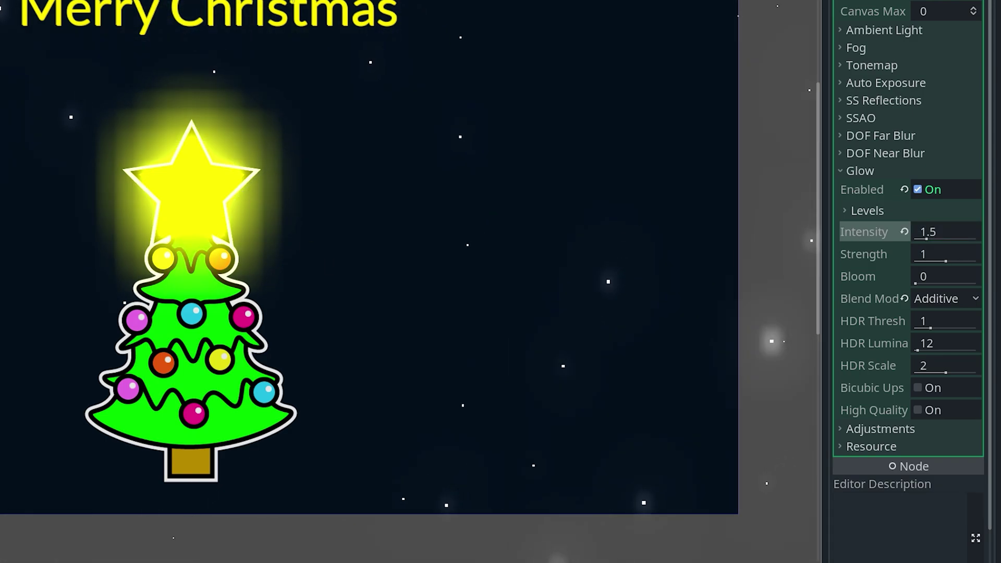
pyautogui.moveTo(947, 261); pyautogui.dragTo(940, 261)
pyautogui.click(938, 254)
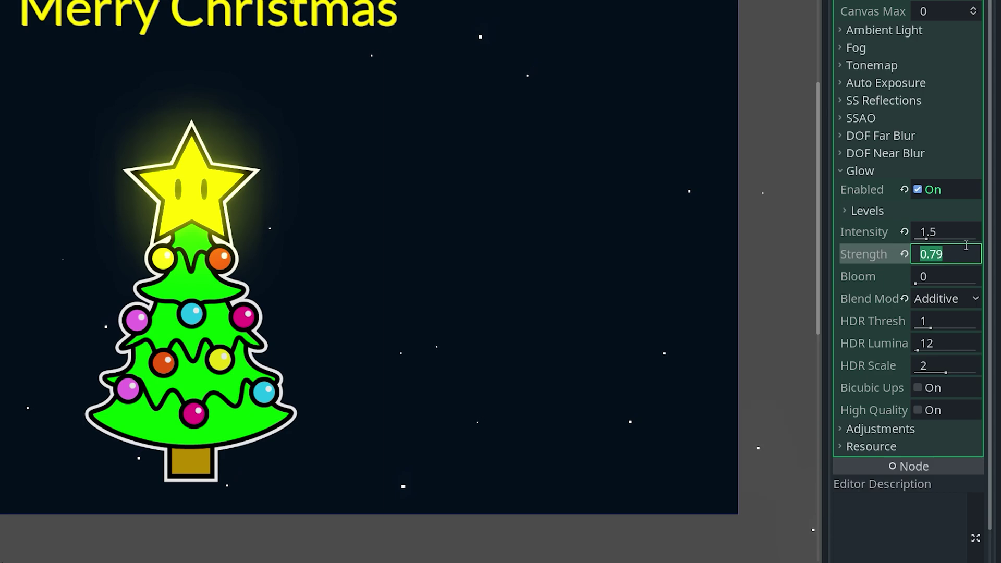
pyautogui.write('.5')
pyautogui.press('BackSpace')
pyautogui.write('8')
pyautogui.press('Return')
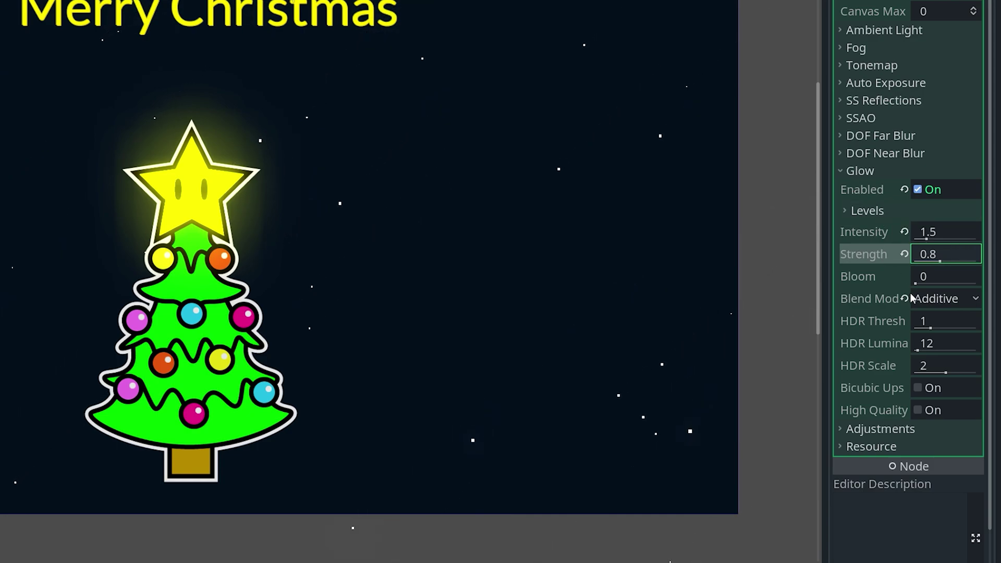
pyautogui.click(921, 282)
pyautogui.write('.1')
pyautogui.press('Return')
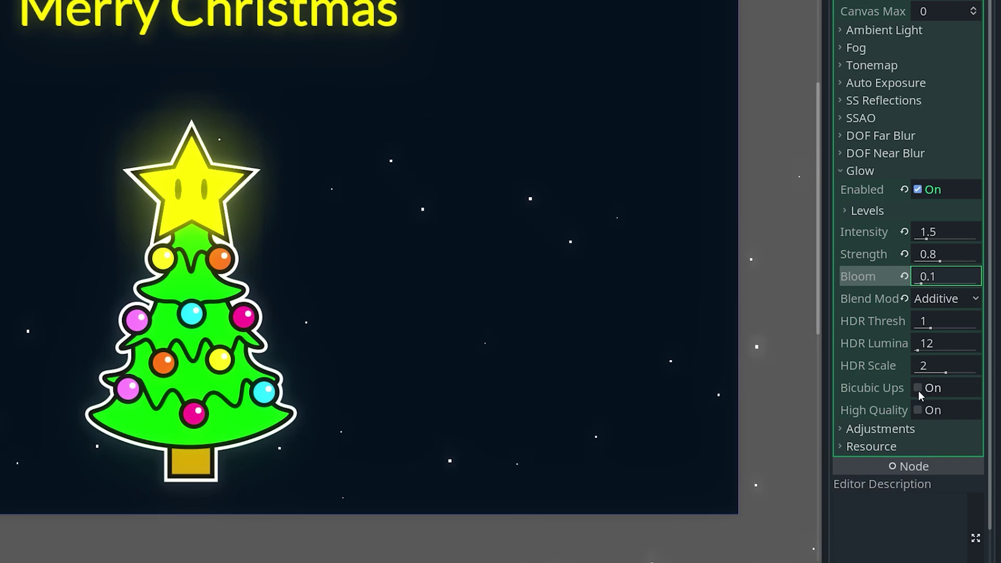
# Switch on Bicubic Upscale and High Quality for the glow.
pyautogui.moveTo(876, 392)
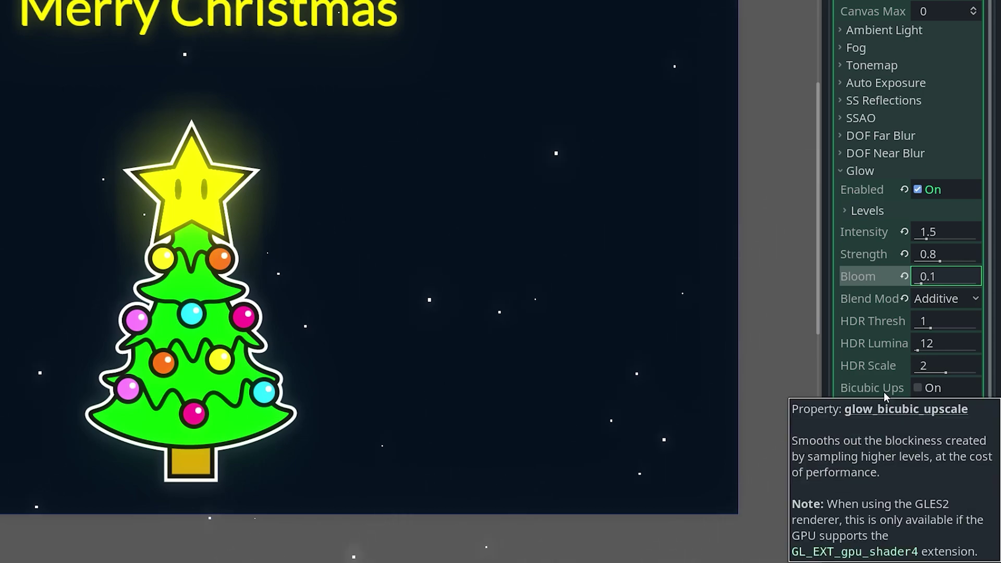
pyautogui.click(917, 389)
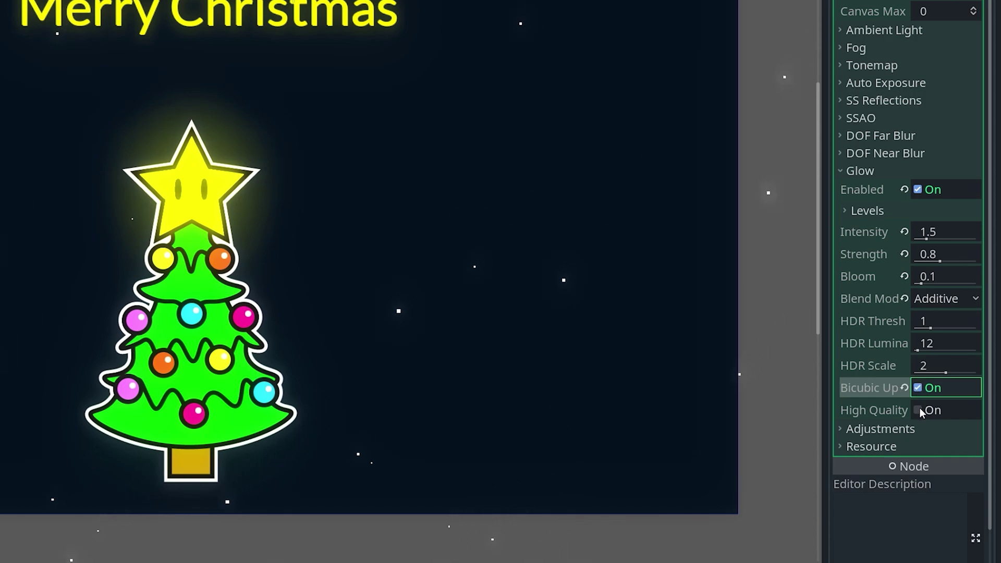
pyautogui.click(919, 410)
pyautogui.click(918, 410)
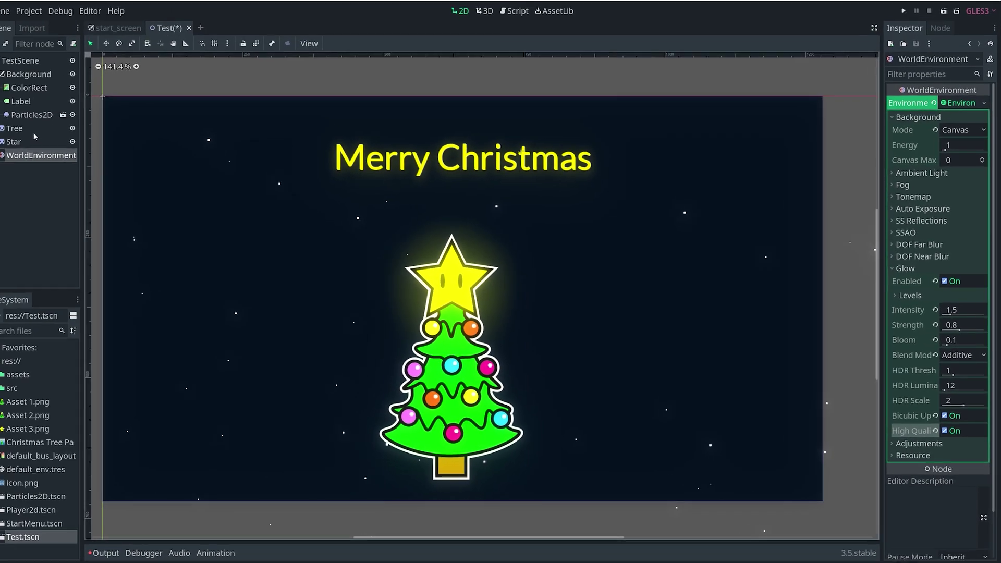
# Set the Tree sprite's raw Modulate to R, G and B 0.8 (cccccc).
pyautogui.click(32, 130)
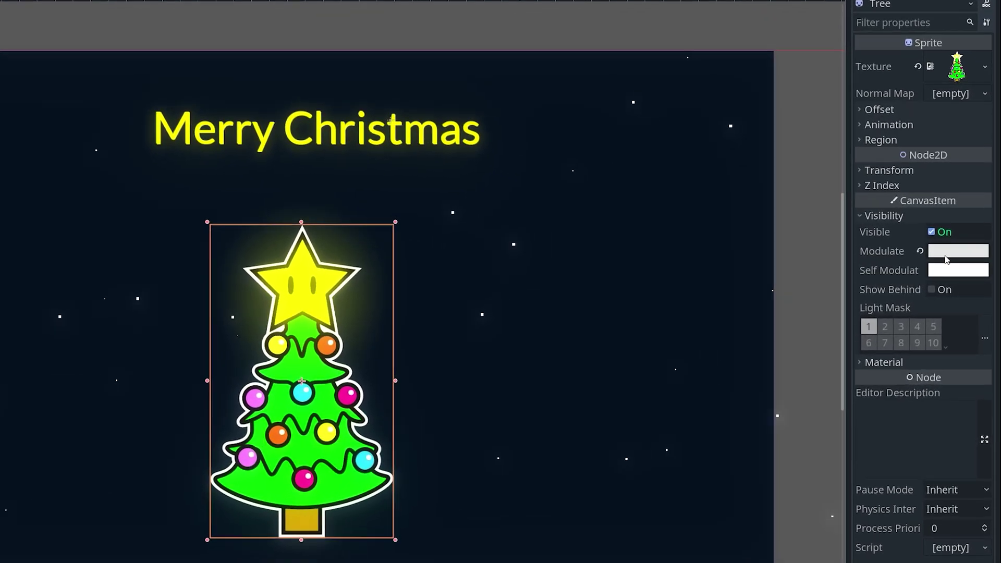
pyautogui.click(968, 257)
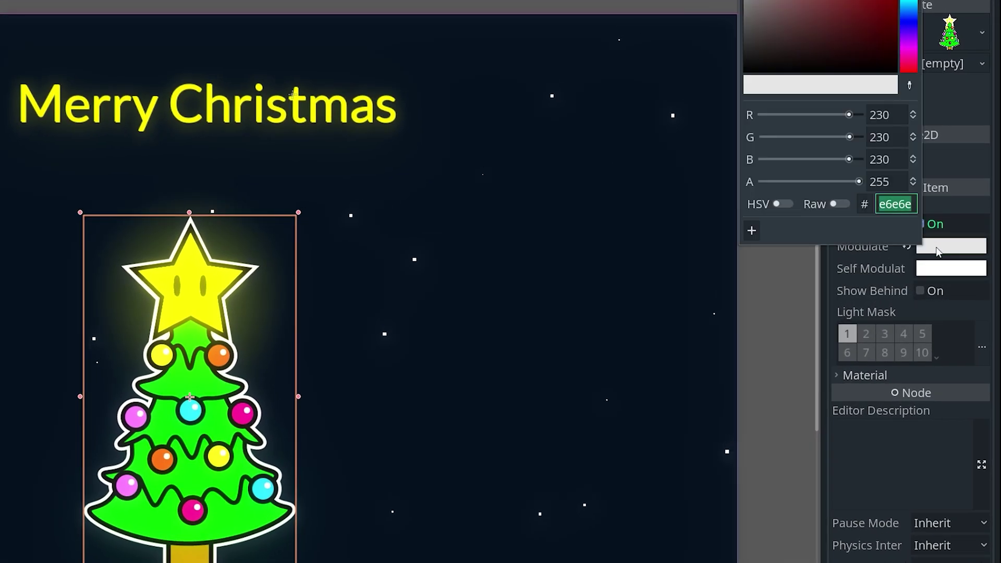
pyautogui.click(835, 203)
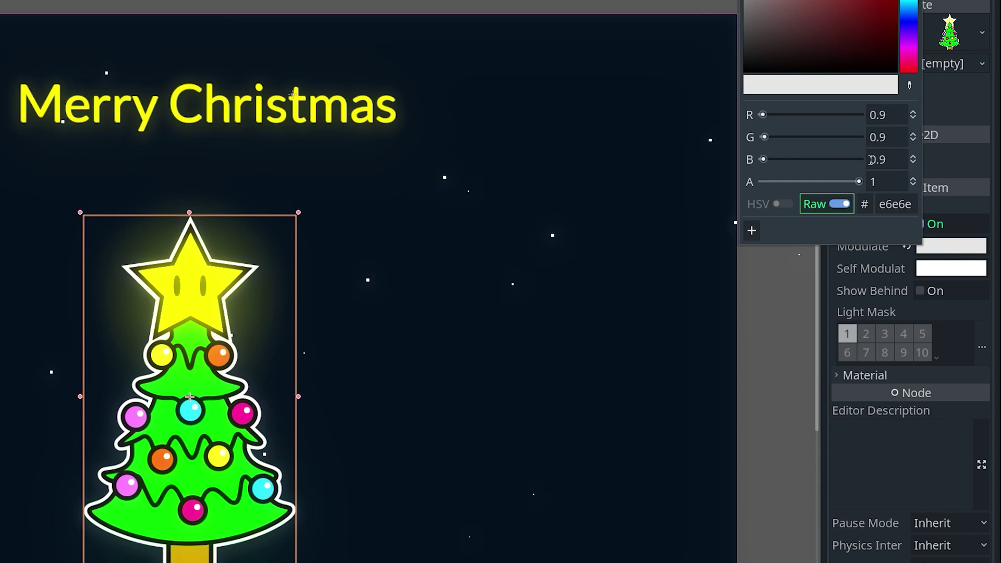
pyautogui.click(881, 115)
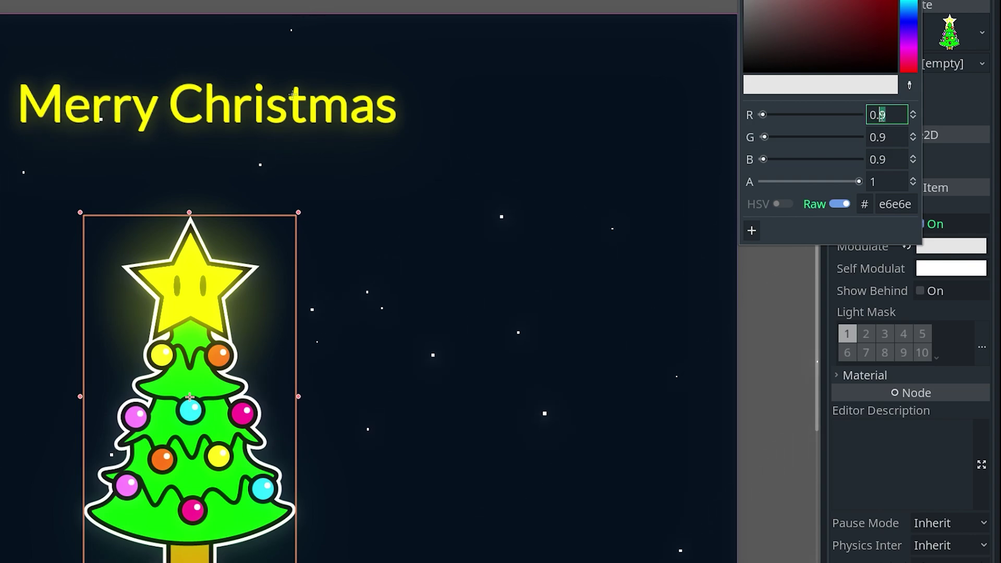
pyautogui.hotkey('ctrl', 'a')
pyautogui.write('.8')
pyautogui.press('Tab')
pyautogui.write('.8')
pyautogui.press('Tab')
pyautogui.write('.8')
pyautogui.press('Tab')
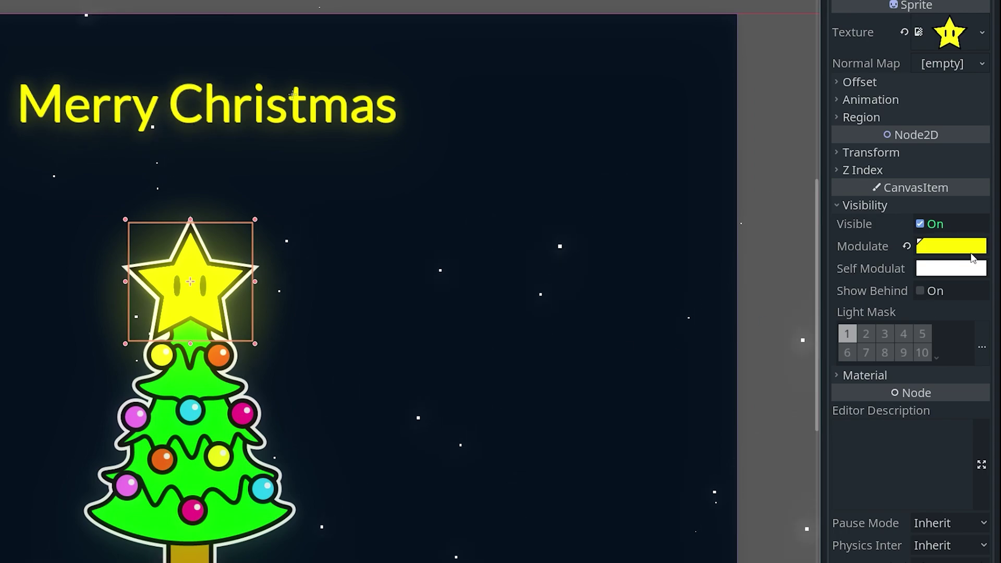
# Inspect the Star's raw Modulate, showing overbright yellow R 1.5, G 1.5, B 0.
pyautogui.click(962, 249)
pyautogui.click(854, 205)
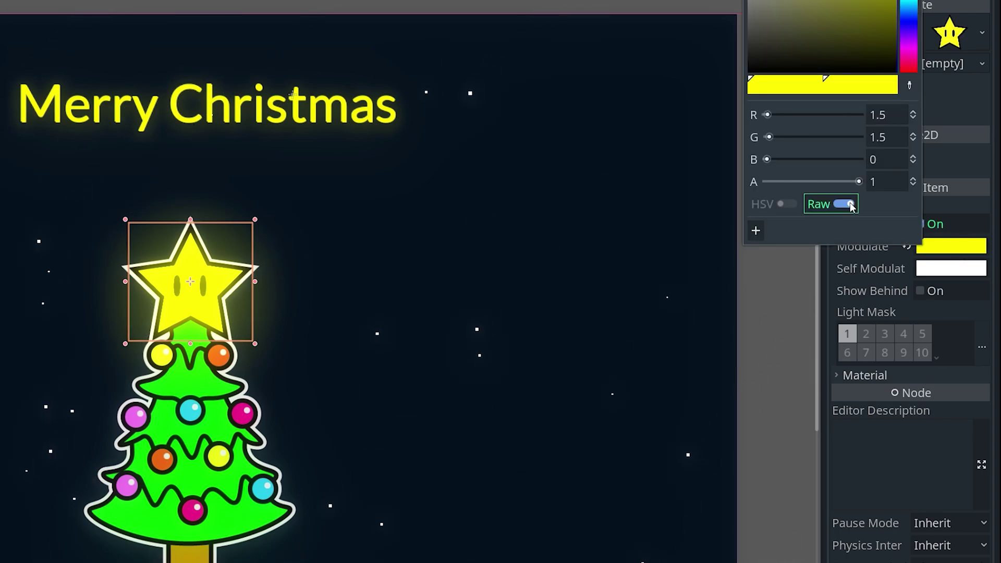
pyautogui.click(877, 116)
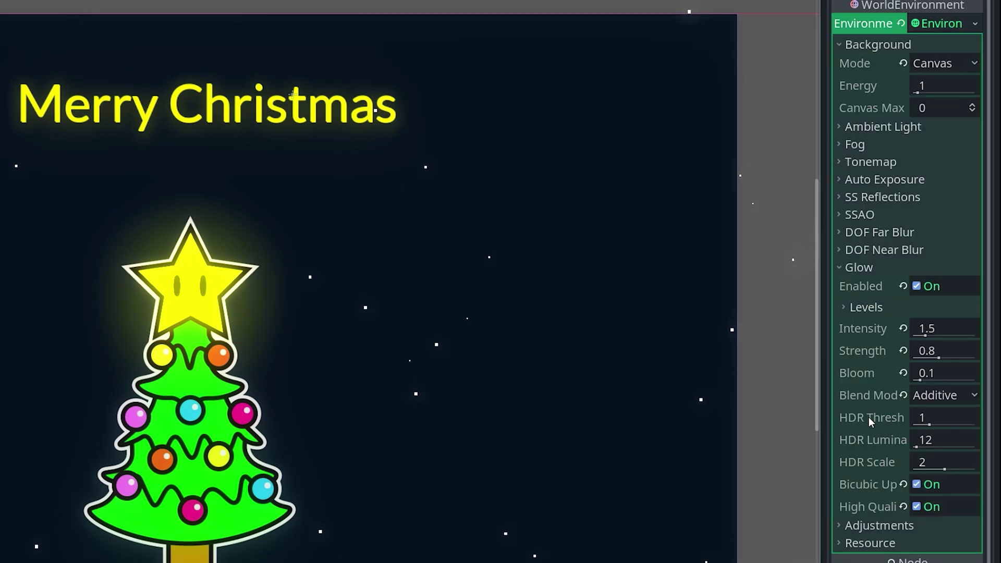
# Read the tooltip for the glow's HDR Threshold setting.
pyautogui.moveTo(869, 418)
# Set the Tree's raw Modulate red and green to 1.5.
pyautogui.click(189, 365)
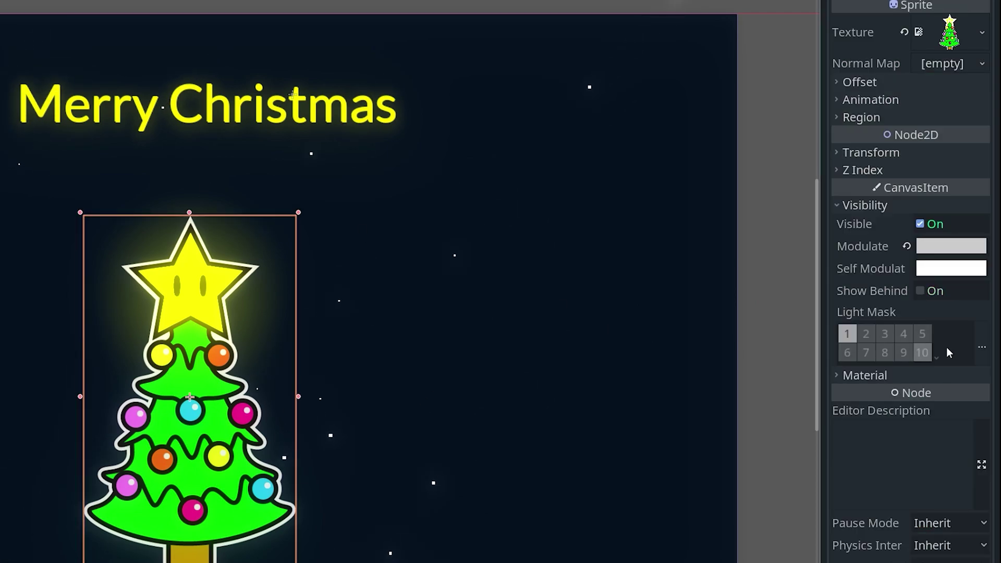
pyautogui.click(941, 255)
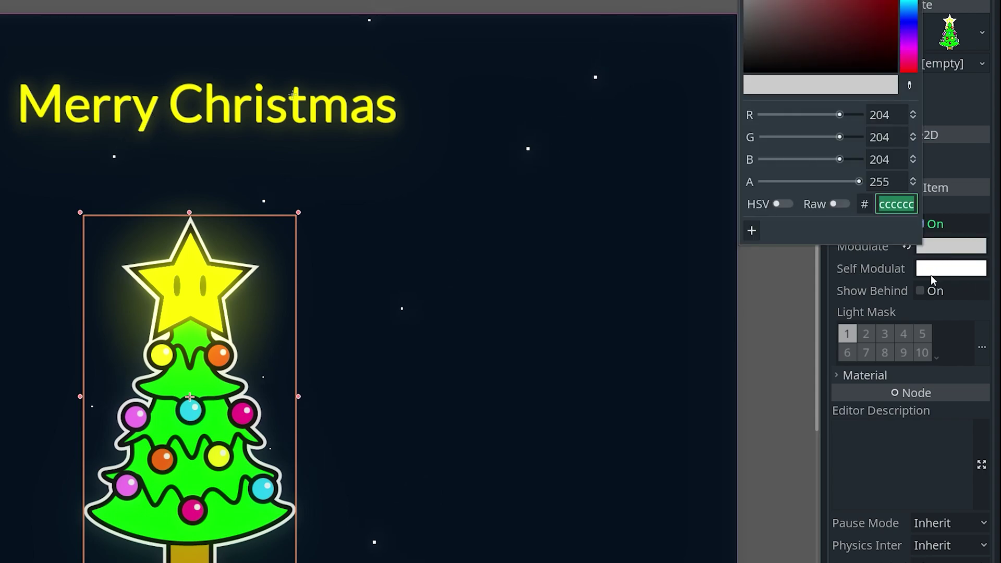
pyautogui.click(839, 204)
pyautogui.click(879, 115)
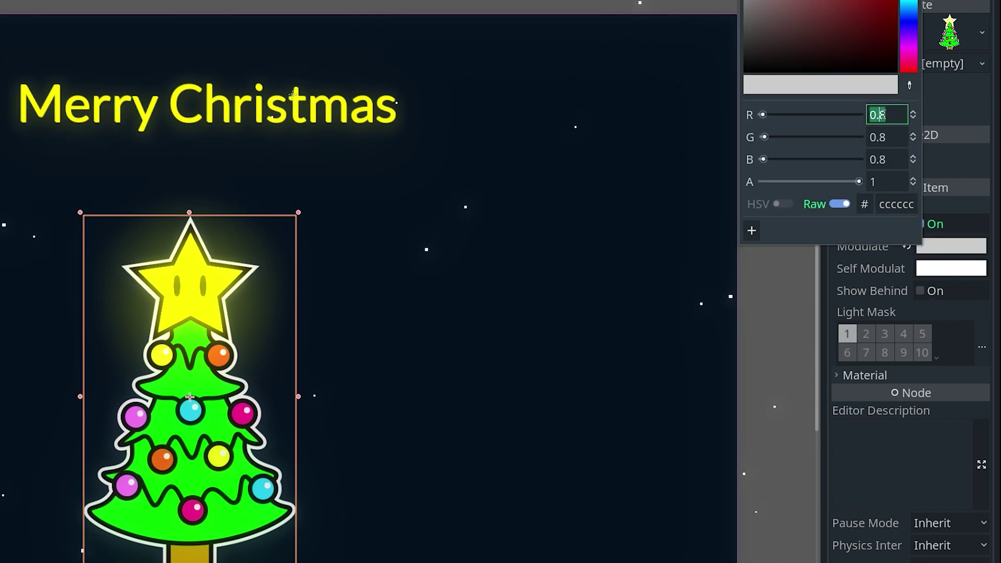
pyautogui.write('1.5')
pyautogui.press('Tab')
pyautogui.write('1.5')
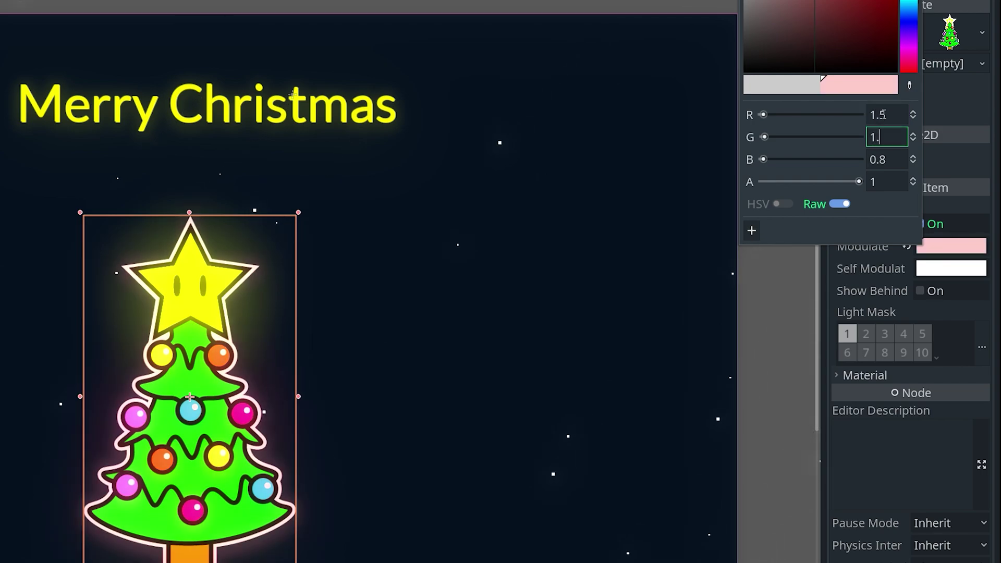
pyautogui.press('Tab')
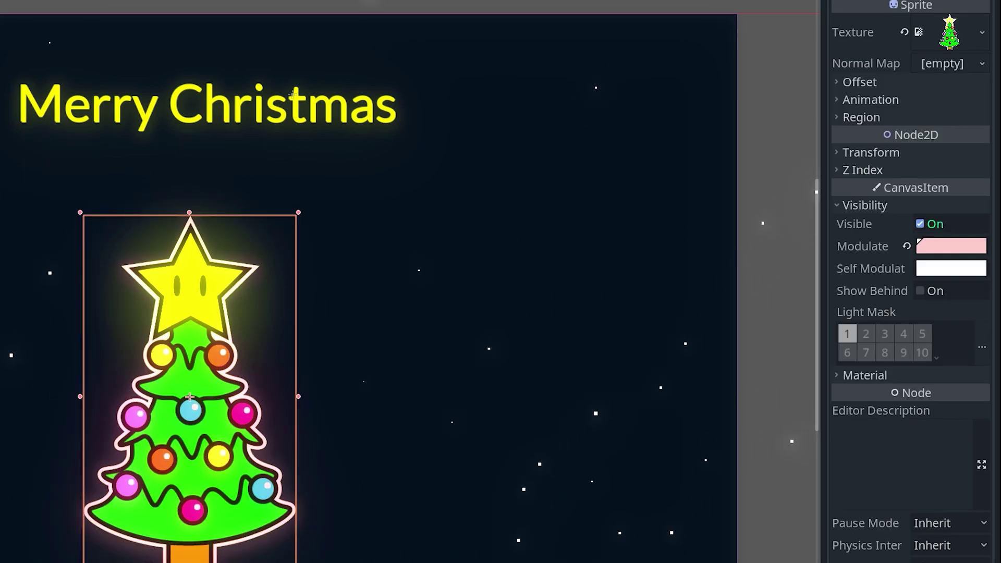
# Lower the Tree's raw Modulate red and green to 1.2, keeping blue at 0.8.
pyautogui.click(952, 245)
pyautogui.click(843, 203)
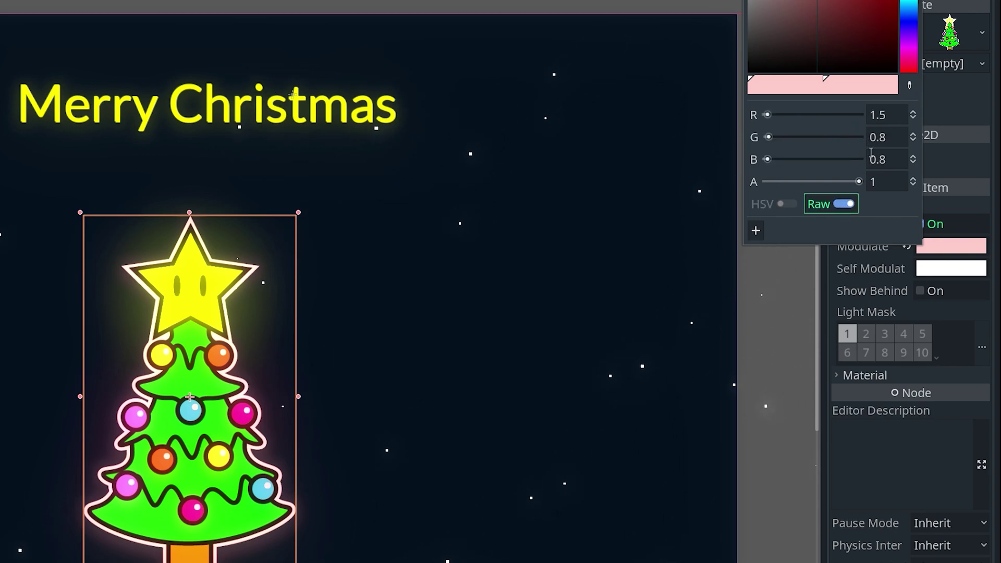
pyautogui.click(879, 119)
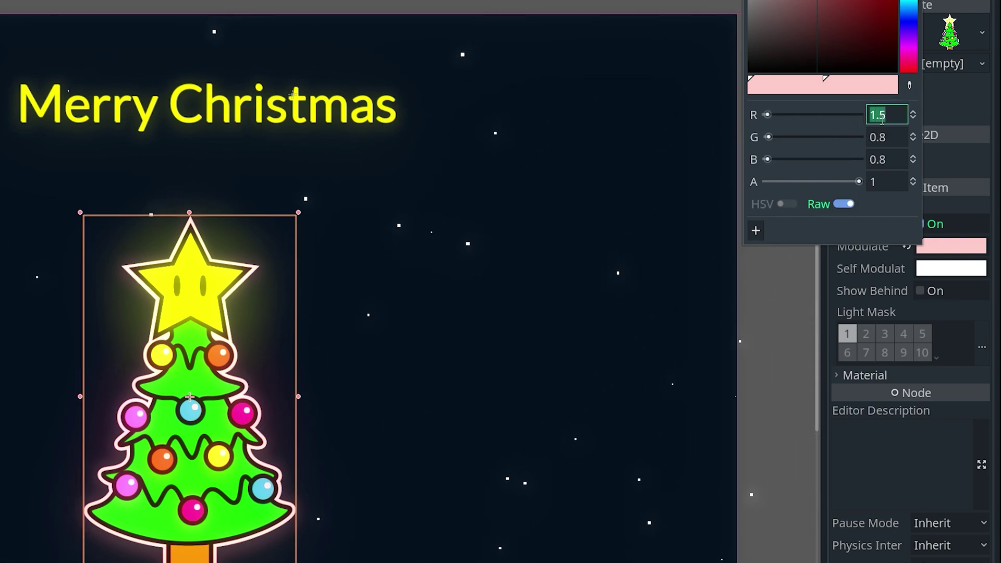
pyautogui.write('1.2')
pyautogui.press('Tab')
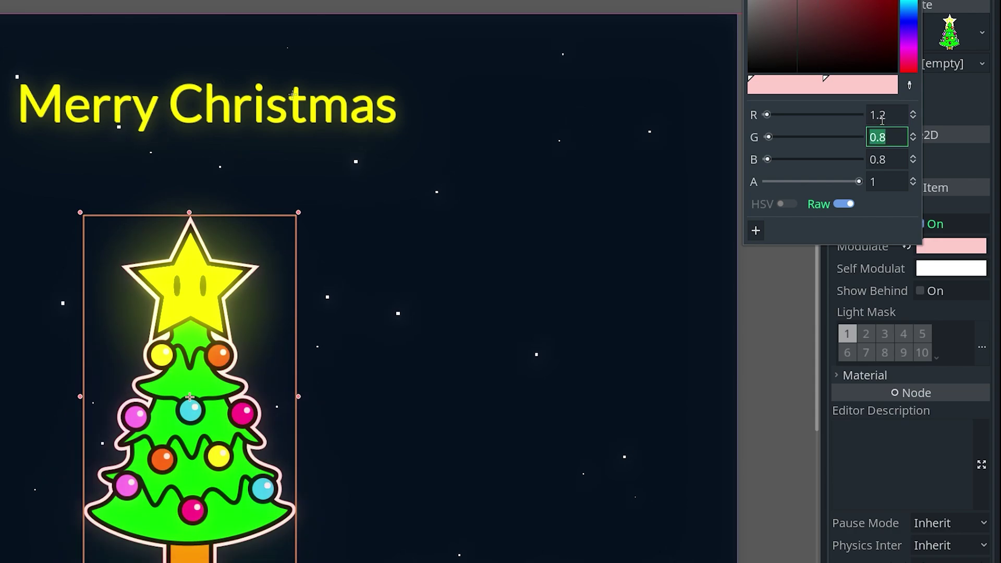
pyautogui.write('1.2')
pyautogui.press('Tab')
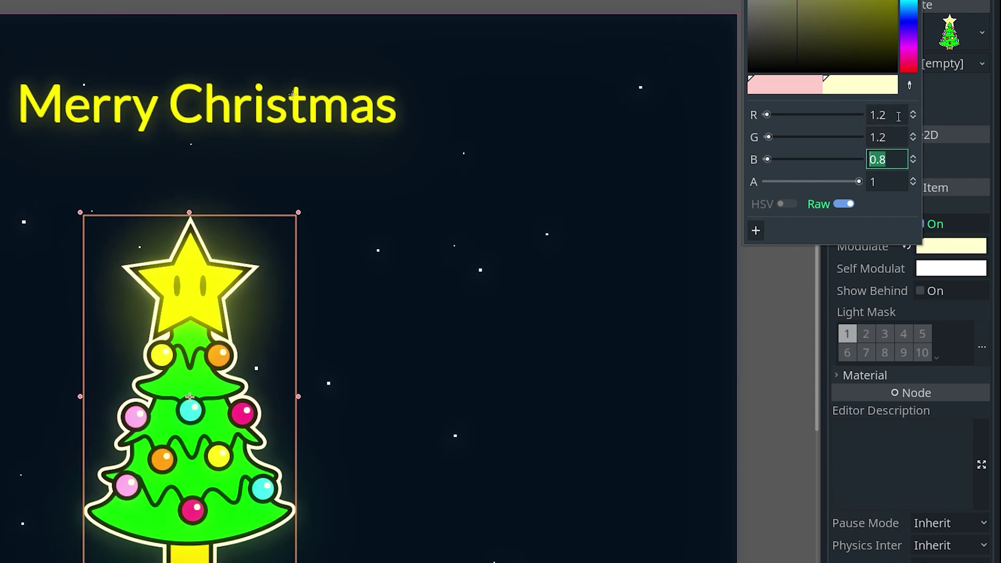